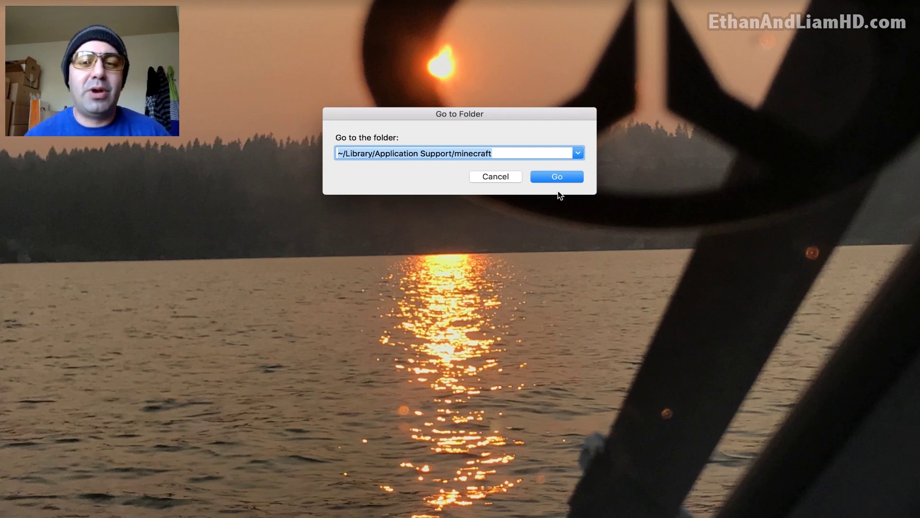
Step: Go to the ~/Library/Application Support/minecraft folder and expand its mods folder
click(558, 177)
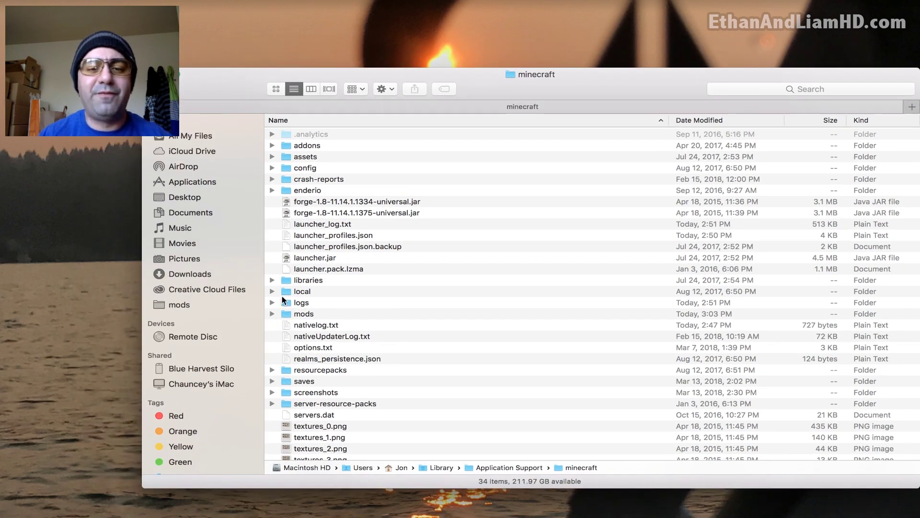
scroll(316, 265, down, 5)
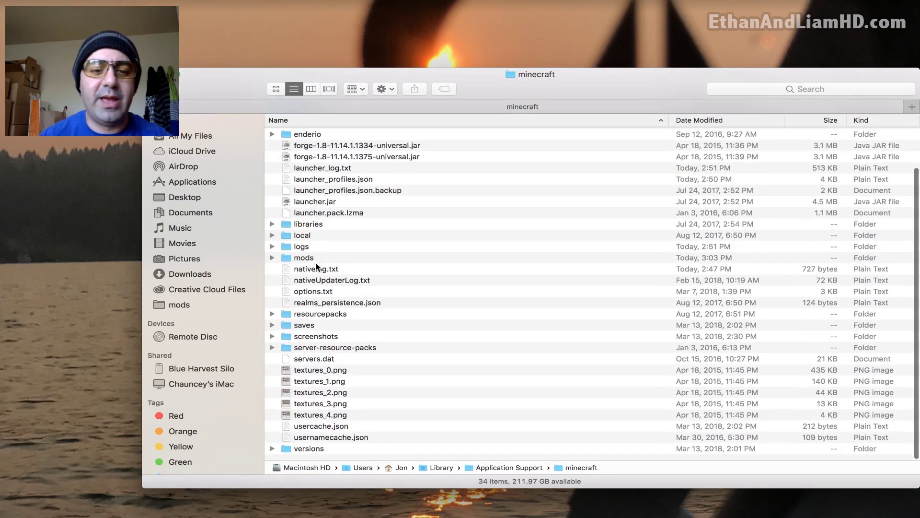
scroll(315, 262, up, 5)
click(271, 313)
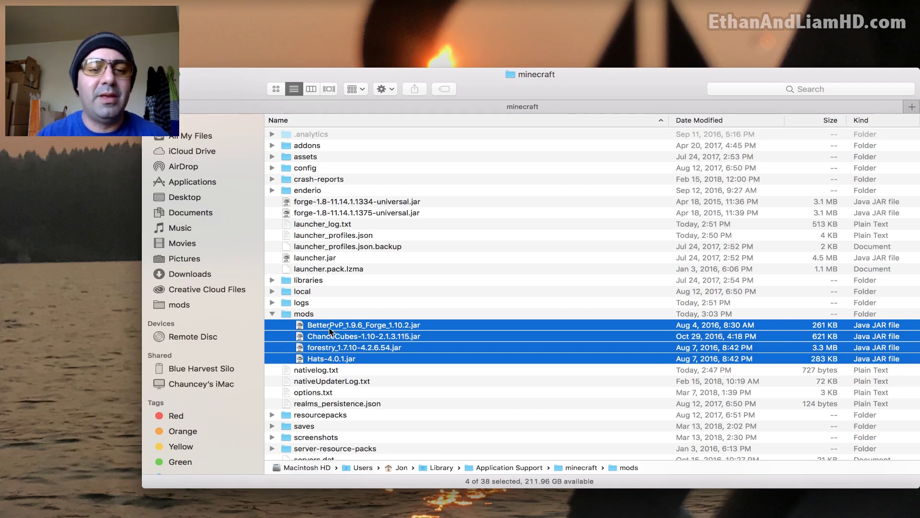
Step: Move the four mod .jar files from the minecraft mods folder to the Desktop's mods folder, and collapse the emptied folder
drag(331, 336, 300, 223)
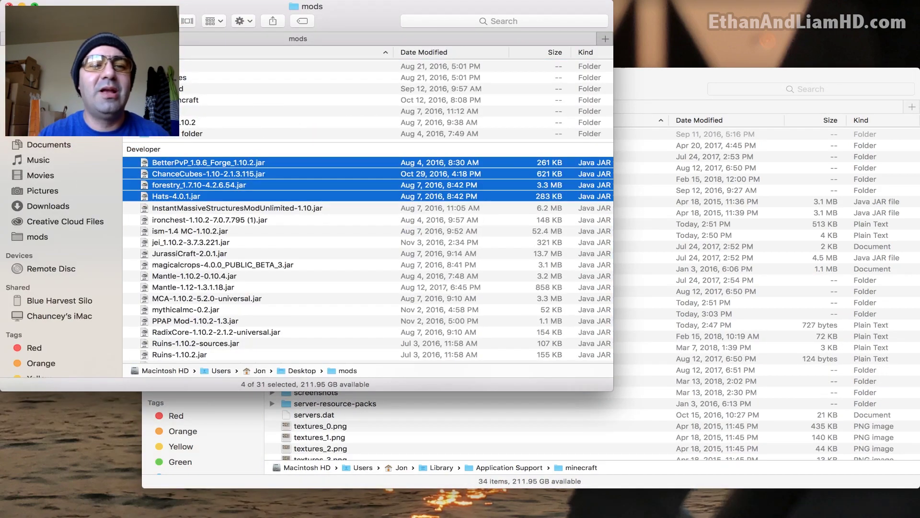
key(super+w)
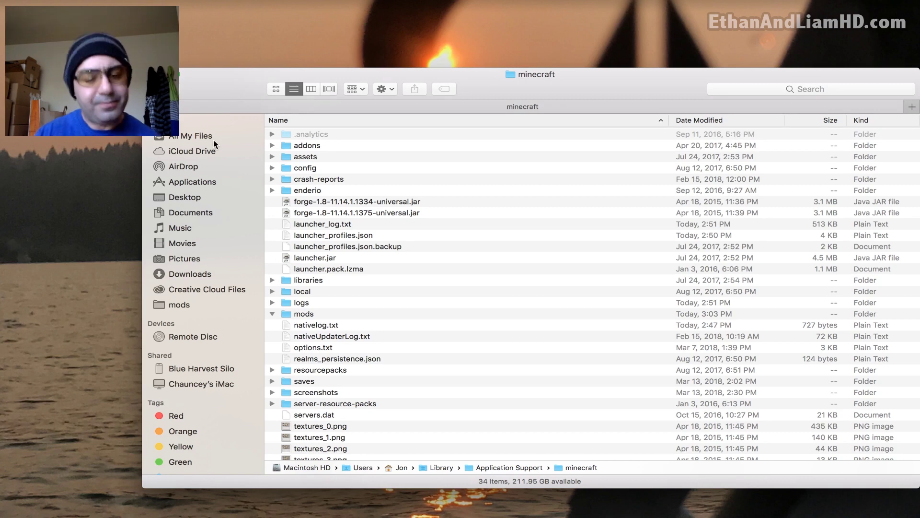
click(271, 313)
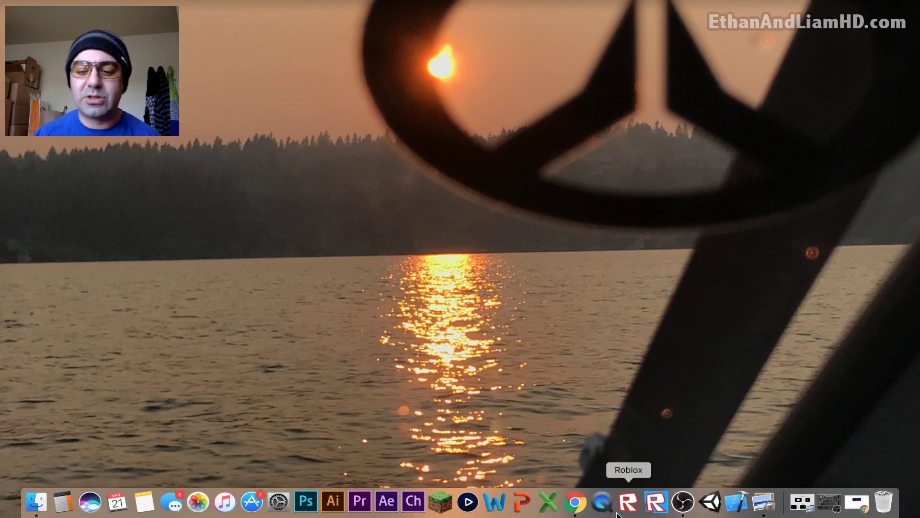
Step: Open the Minecraft Launcher with its navigation options shown
click(440, 501)
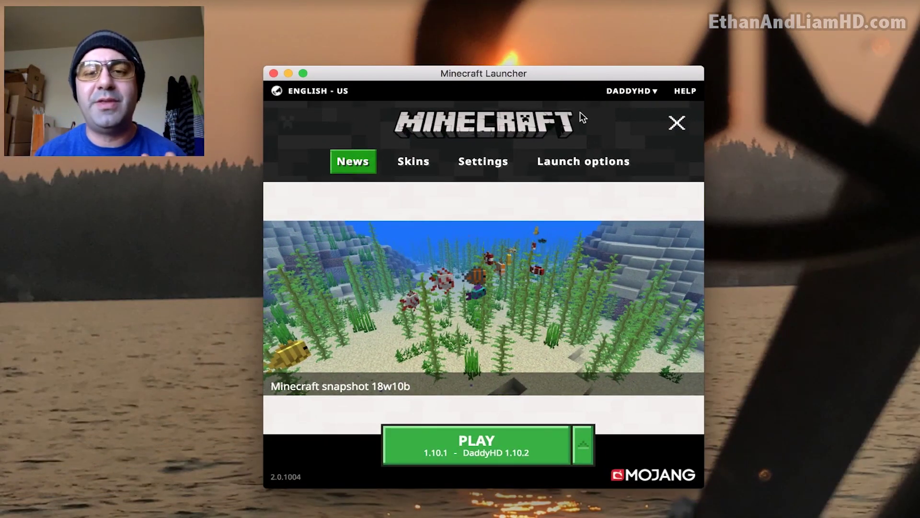
drag(563, 75, 581, 89)
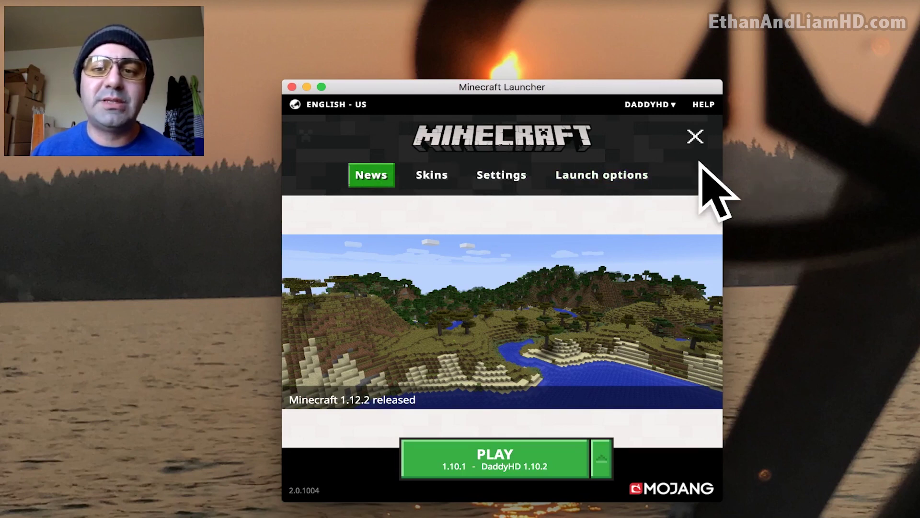
click(696, 137)
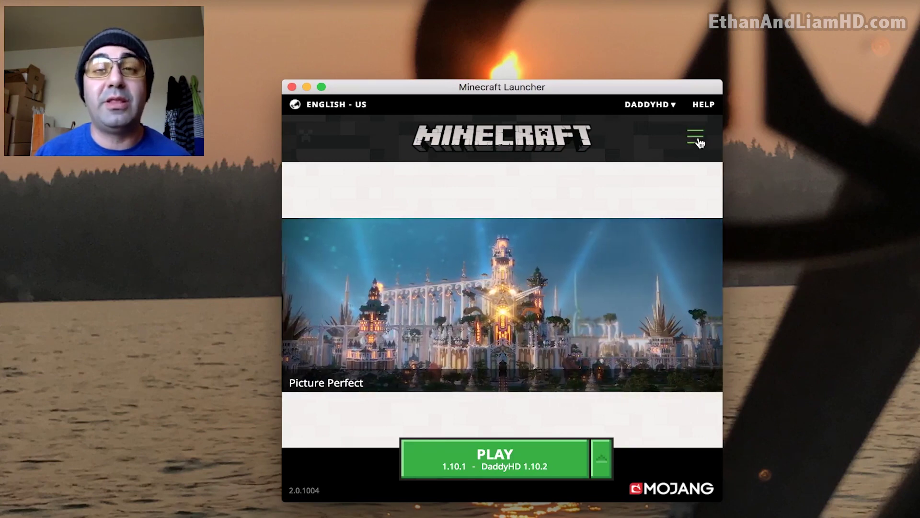
click(697, 140)
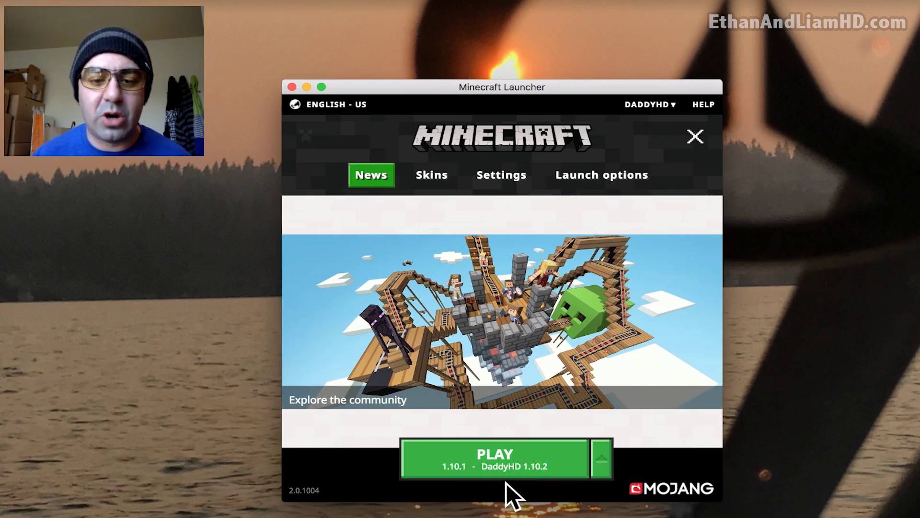
Step: Examine the launcher's list of playable profiles for Forge versions and close the list
click(600, 461)
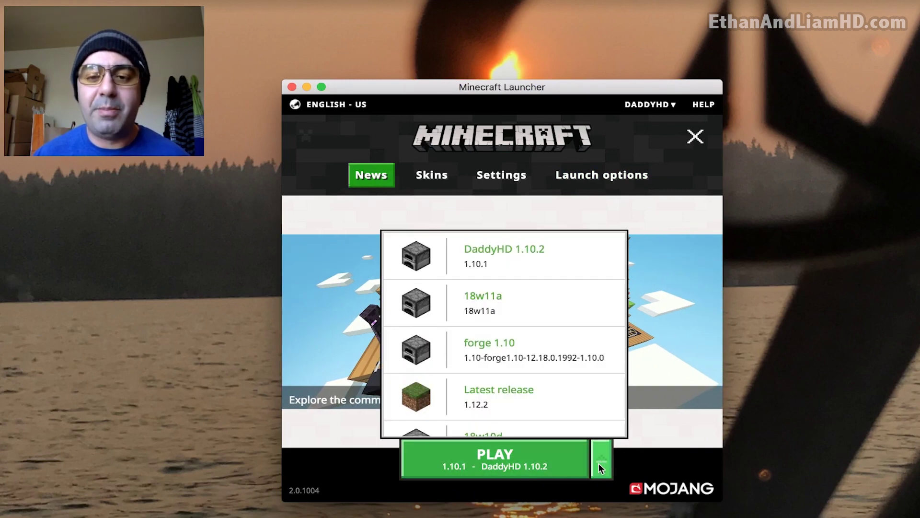
scroll(563, 383, down, 10)
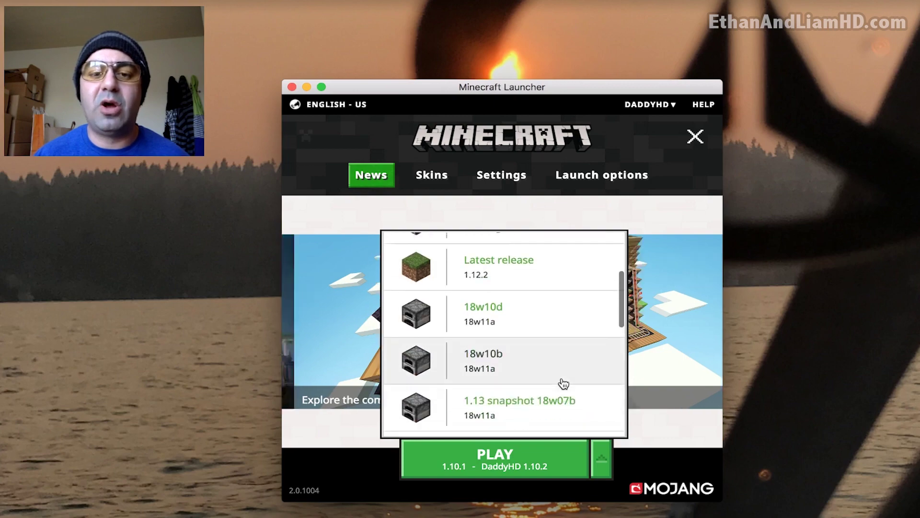
scroll(564, 384, down, 2)
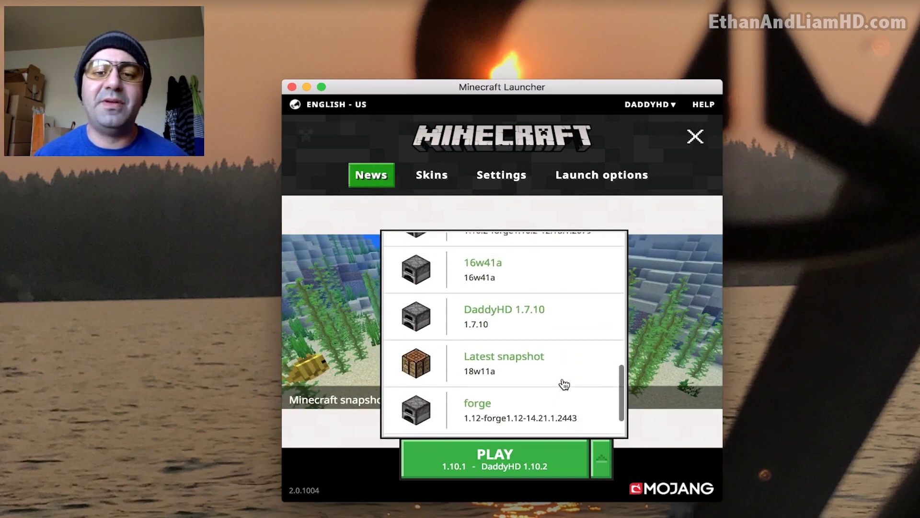
scroll(564, 383, up, 15)
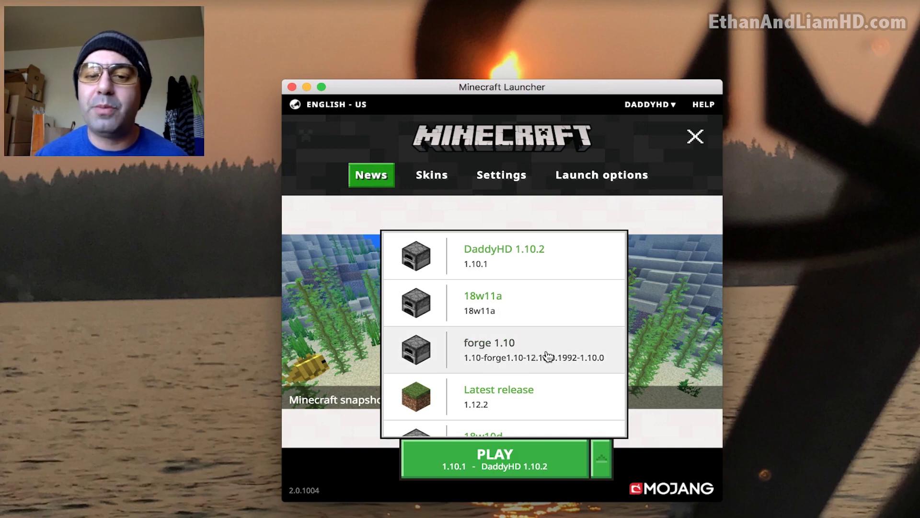
scroll(538, 316, down, 3)
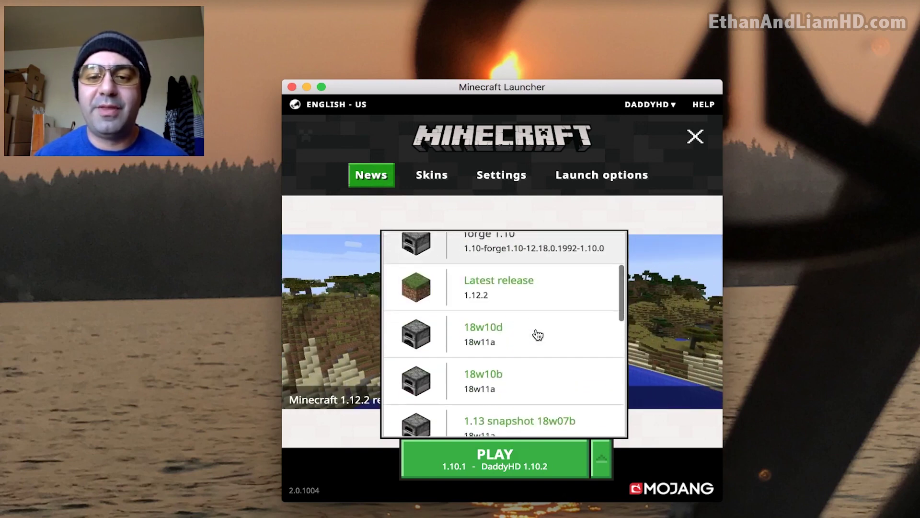
scroll(538, 333, down, 3)
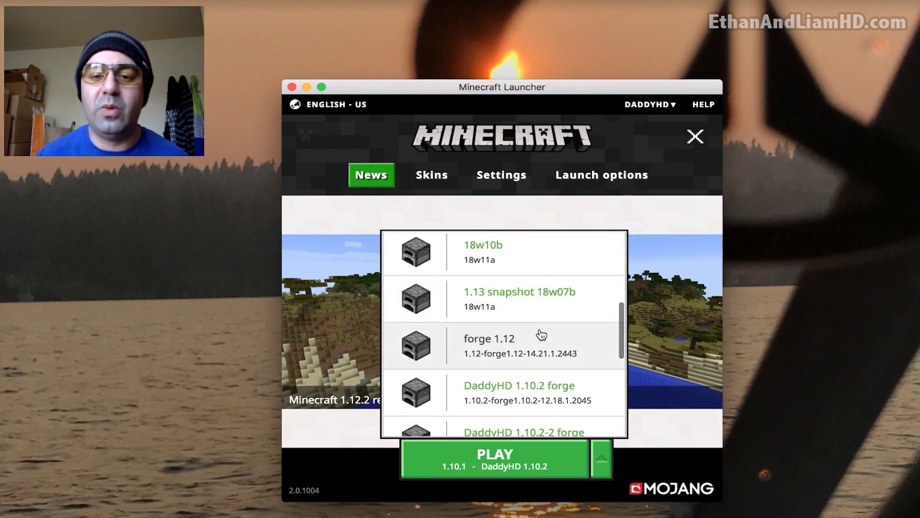
scroll(542, 335, down, 2)
scroll(547, 381, down, 2)
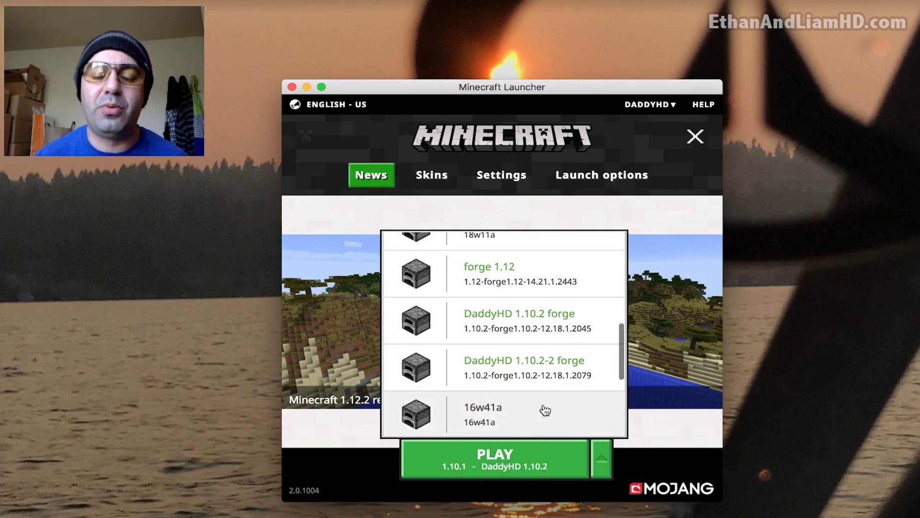
click(688, 454)
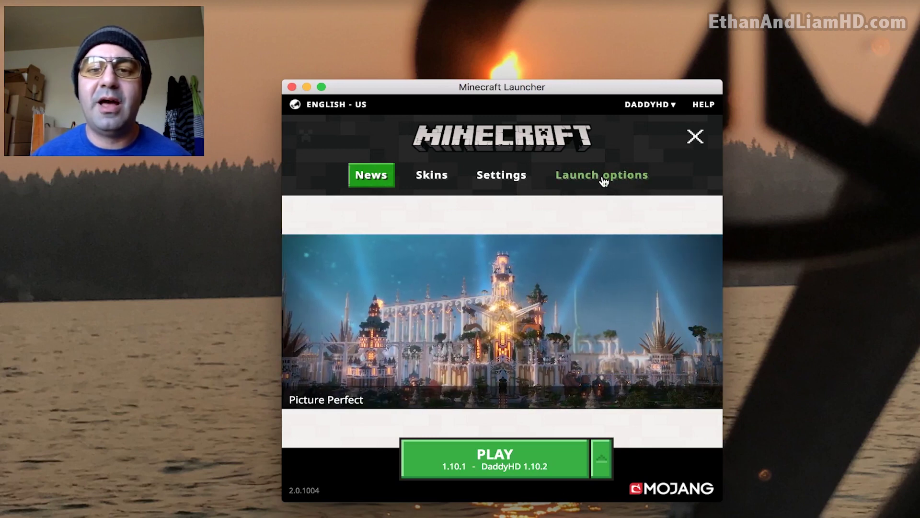
Step: Delete the "forge 1.10" configuration from the launch options
click(592, 180)
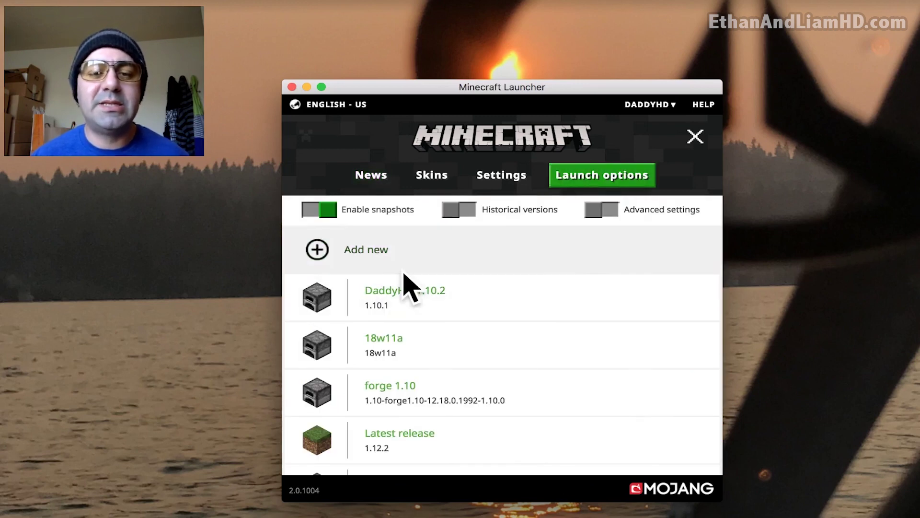
scroll(468, 320, down, 3)
scroll(469, 320, down, 5)
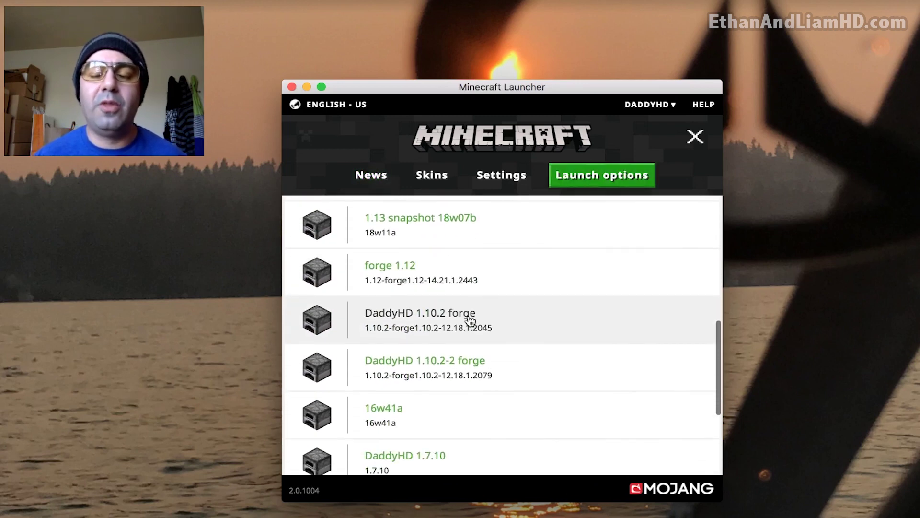
scroll(493, 308, down, 4)
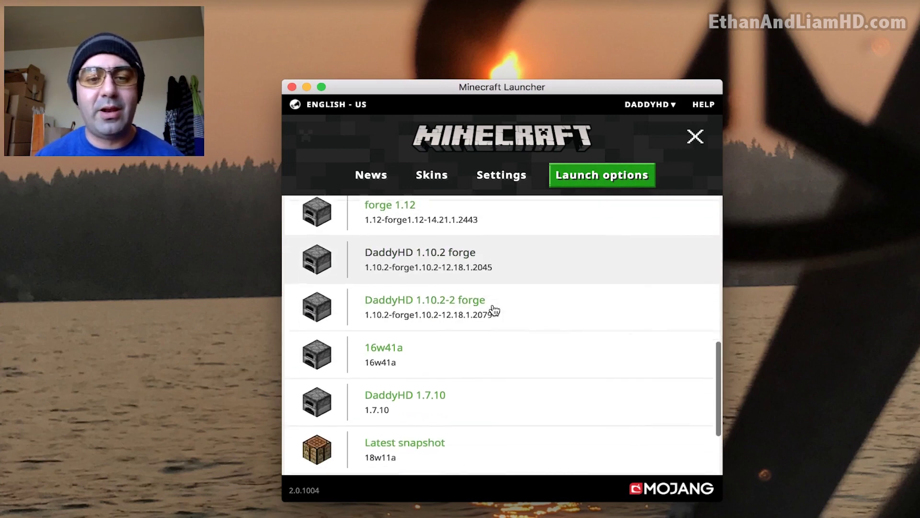
scroll(495, 310, up, 4)
scroll(493, 311, up, 6)
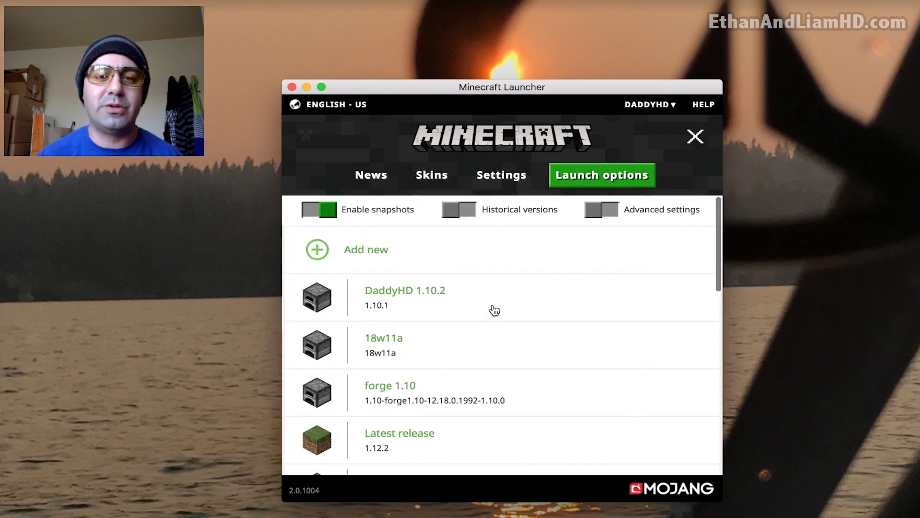
scroll(494, 331, down, 2)
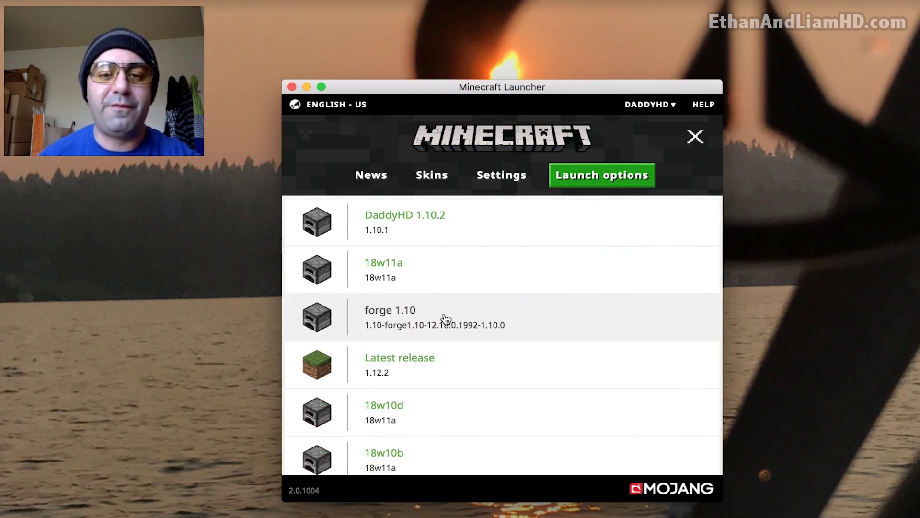
click(533, 320)
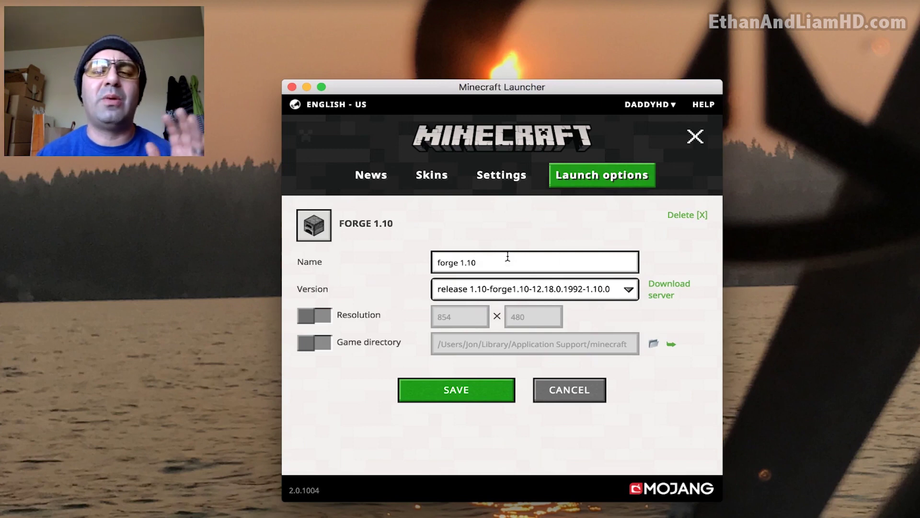
click(690, 216)
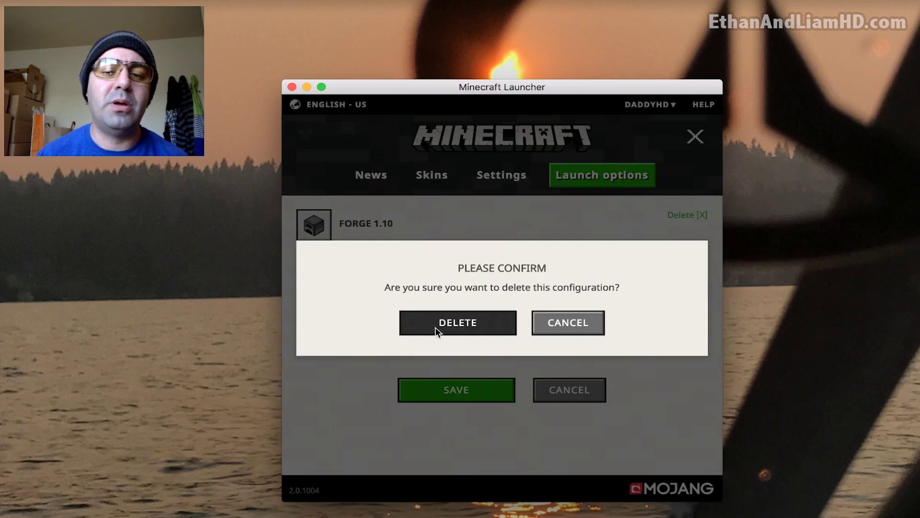
click(476, 324)
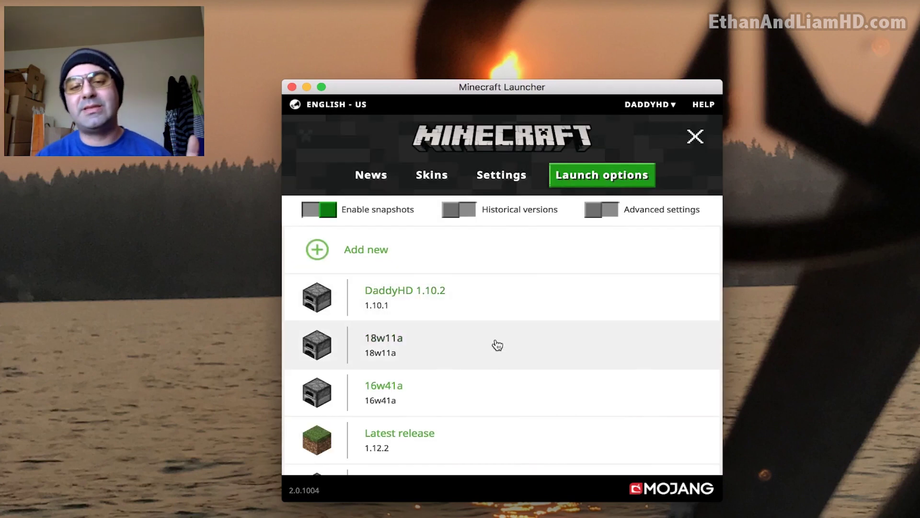
Step: Delete the "DaddyHD 1.10.2-2 forge" configuration from the launch options
scroll(532, 366, down, 8)
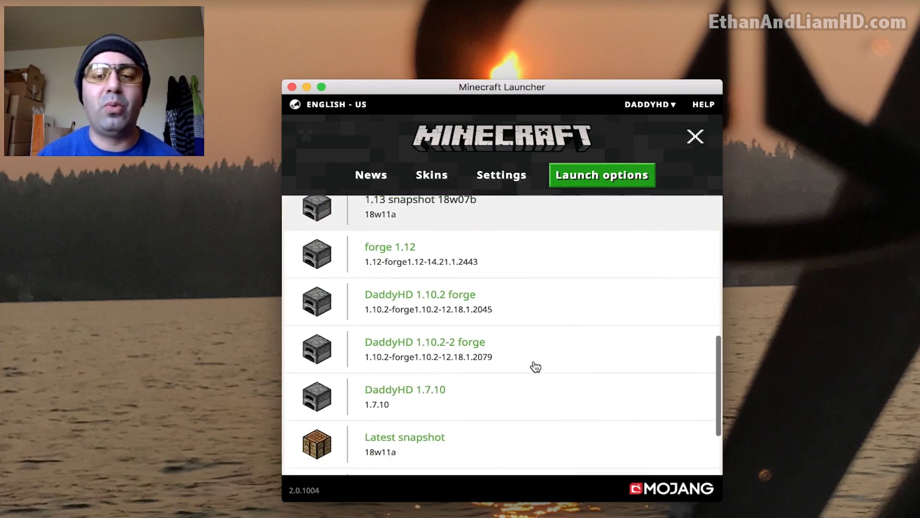
scroll(532, 365, down, 1)
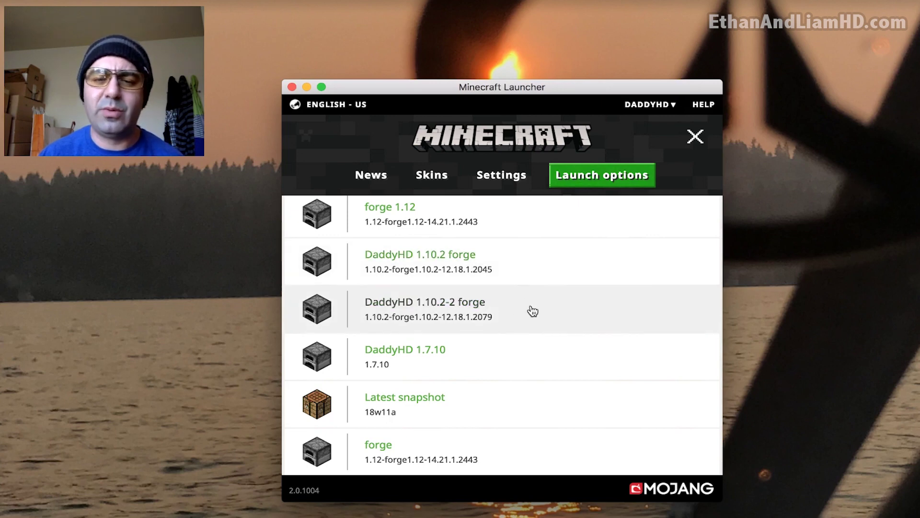
click(532, 311)
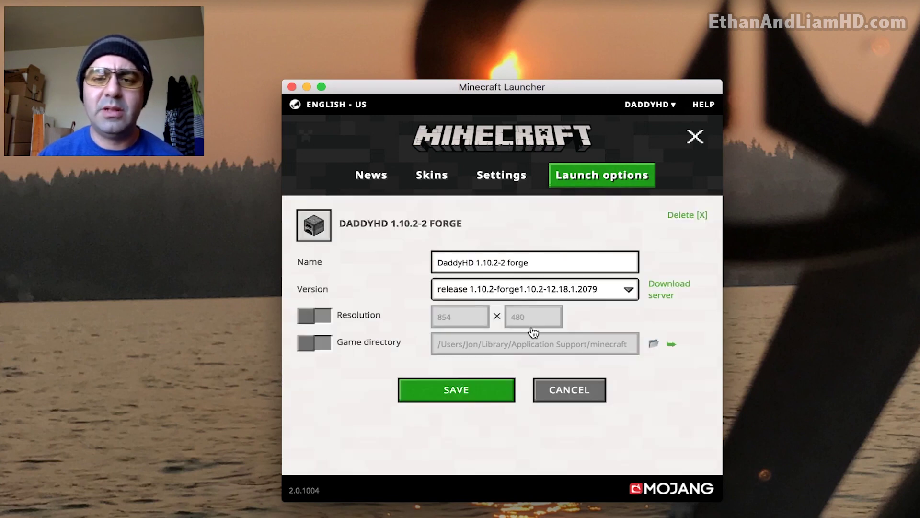
click(688, 216)
click(497, 329)
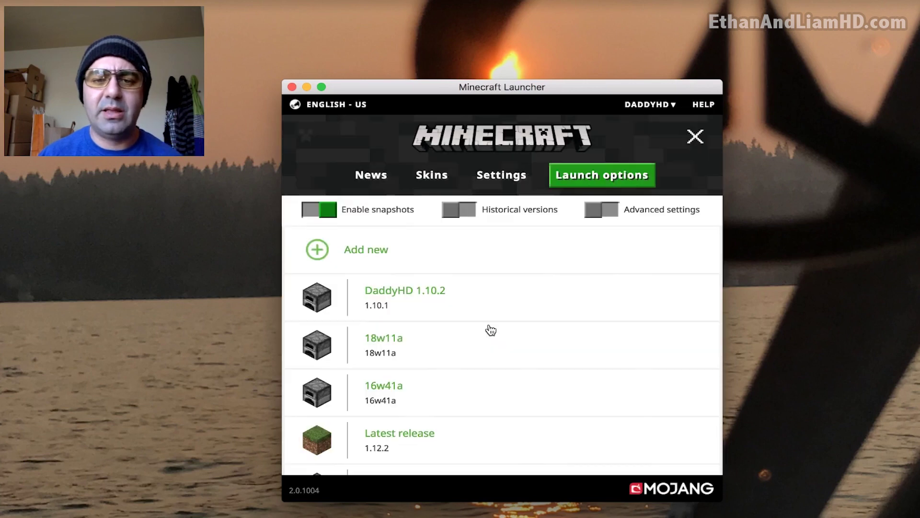
Step: Examine the remaining launch configurations for Forge profiles and their versions
scroll(560, 367, down, 3)
scroll(559, 366, up, 5)
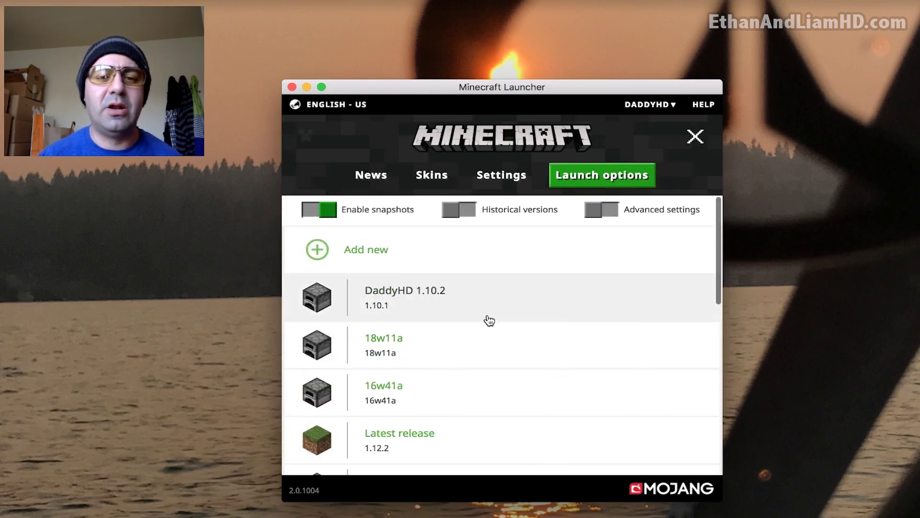
scroll(494, 313, down, 3)
scroll(495, 347, down, 2)
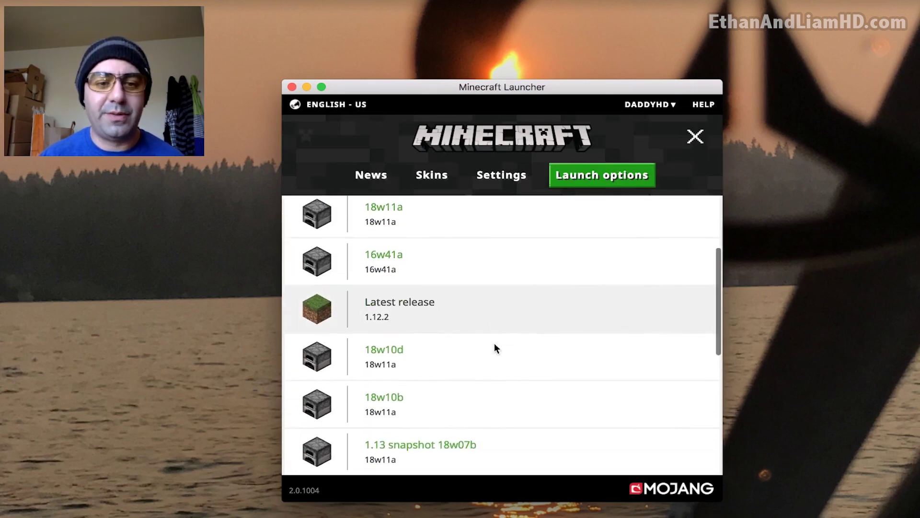
scroll(493, 348, down, 2)
scroll(496, 349, down, 3)
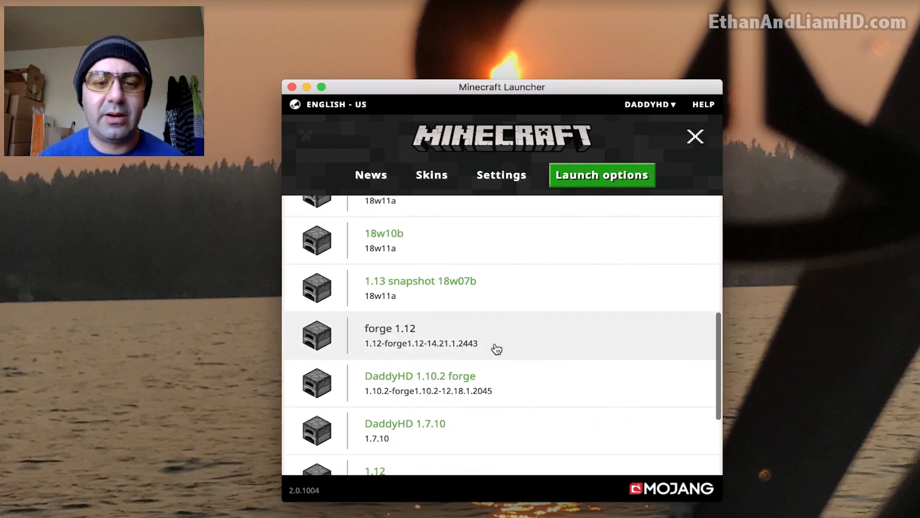
scroll(518, 363, down, 1)
scroll(518, 365, down, 1)
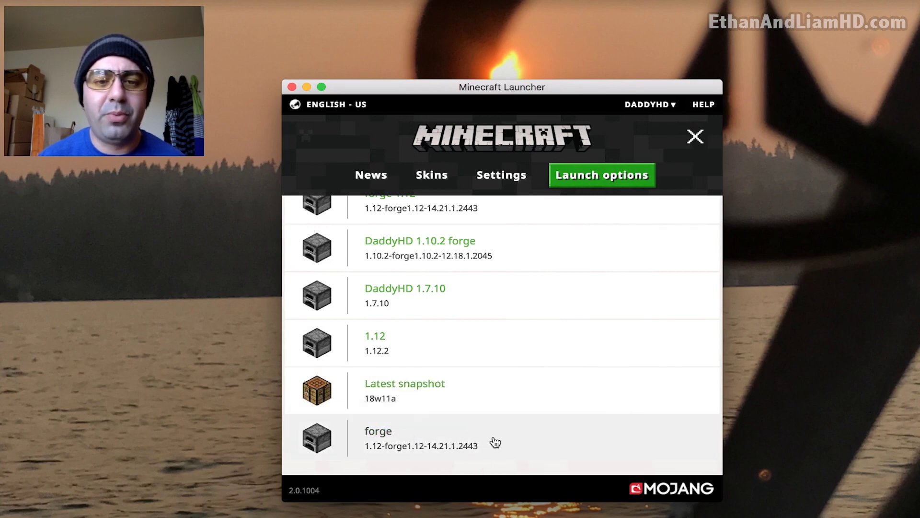
scroll(493, 439, up, 3)
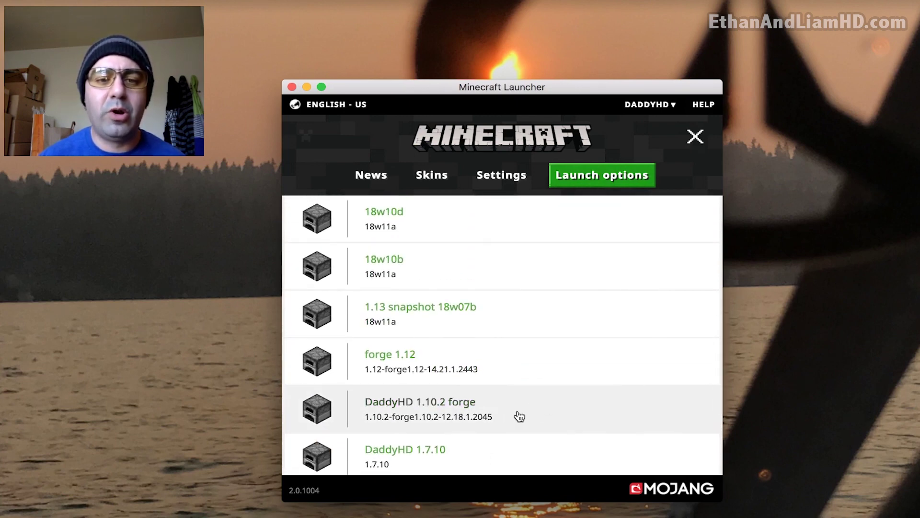
Step: Return from the launch options to the launcher's main page and examine the playable profiles for version 1.10 and Forge entries
scroll(515, 414, up, 5)
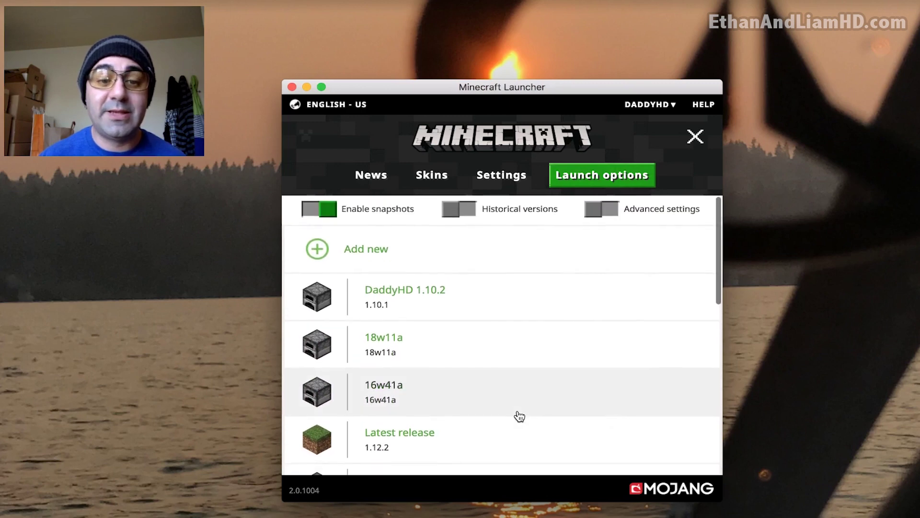
scroll(519, 416, down, 3)
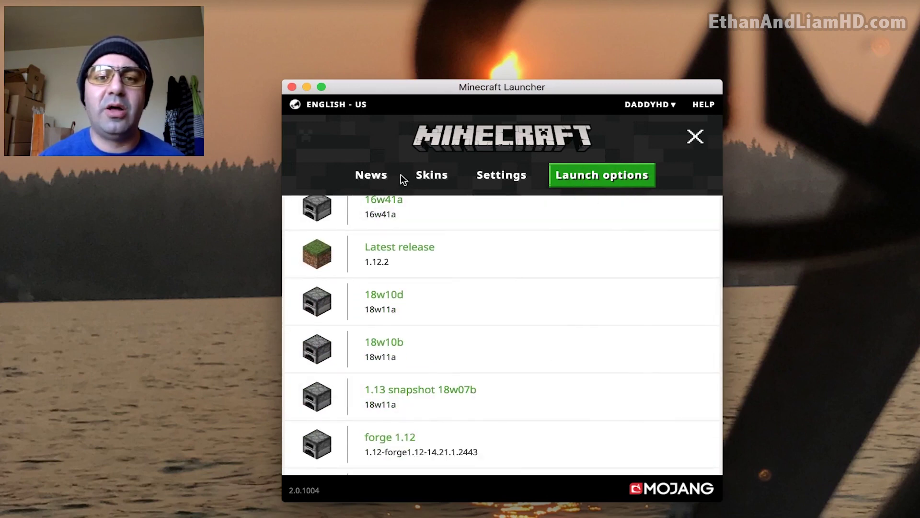
click(510, 146)
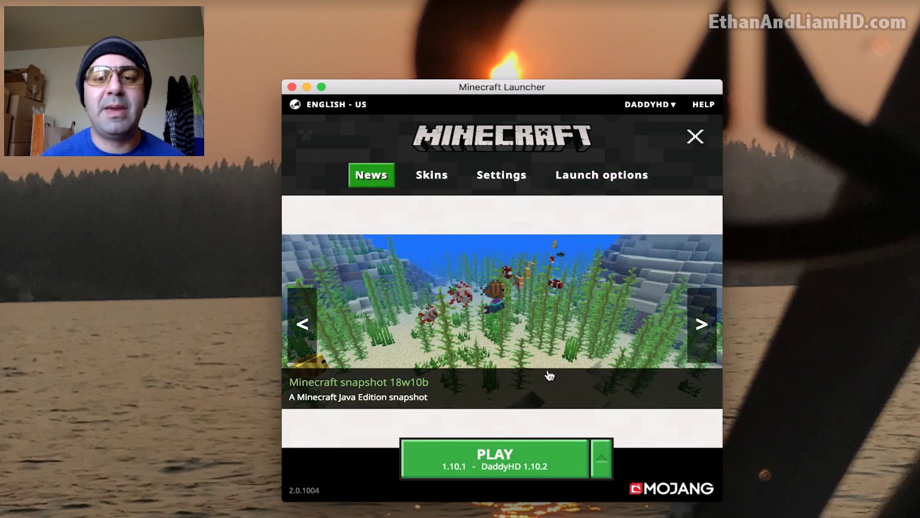
click(602, 459)
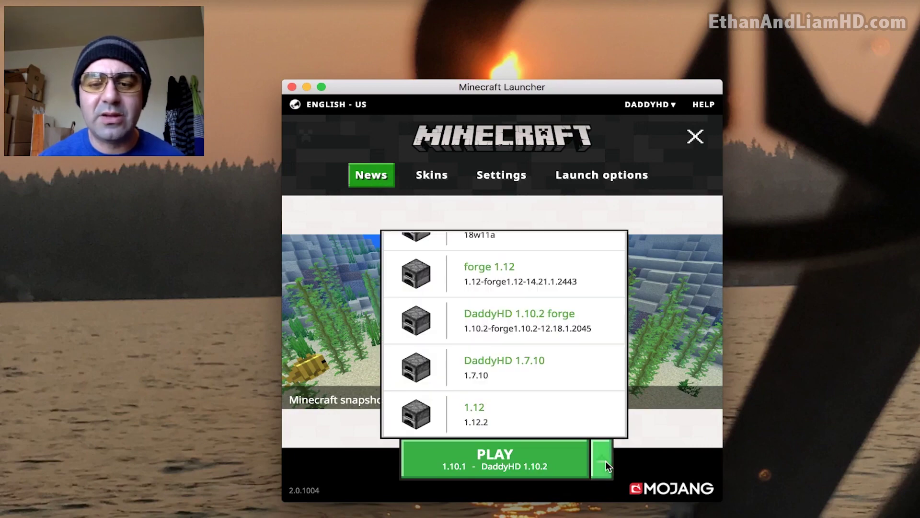
scroll(540, 335, down, 2)
scroll(541, 339, up, 10)
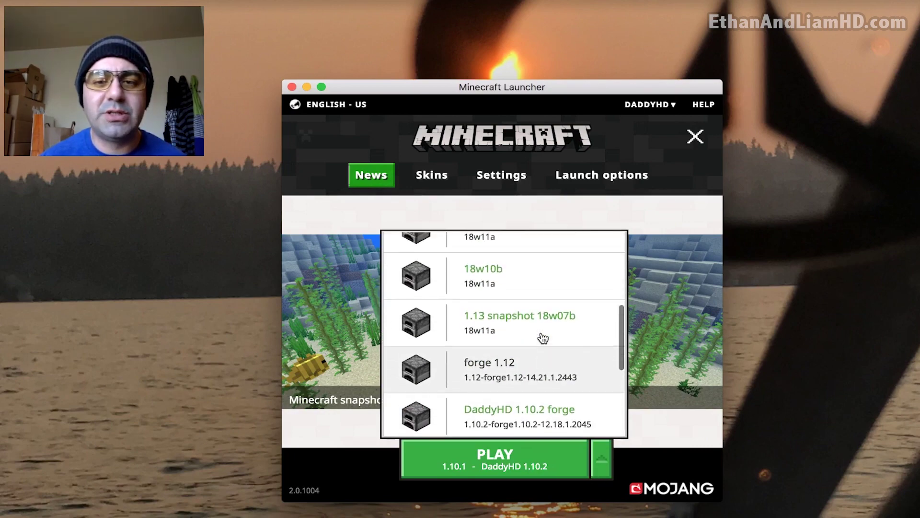
scroll(542, 338, up, 3)
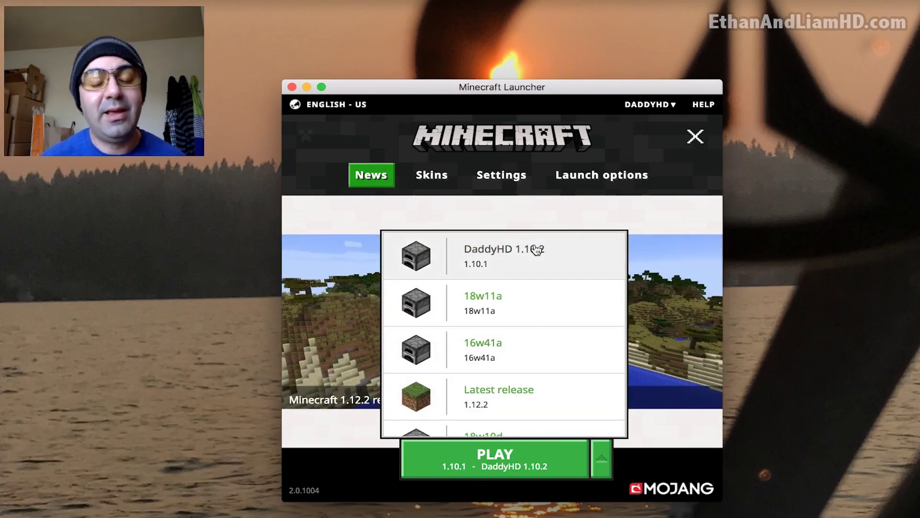
scroll(539, 282, down, 3)
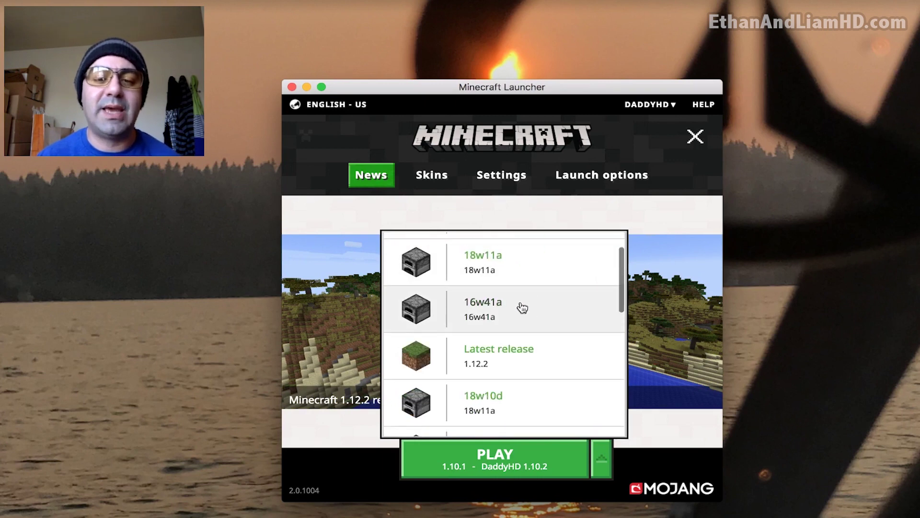
scroll(538, 339, down, 3)
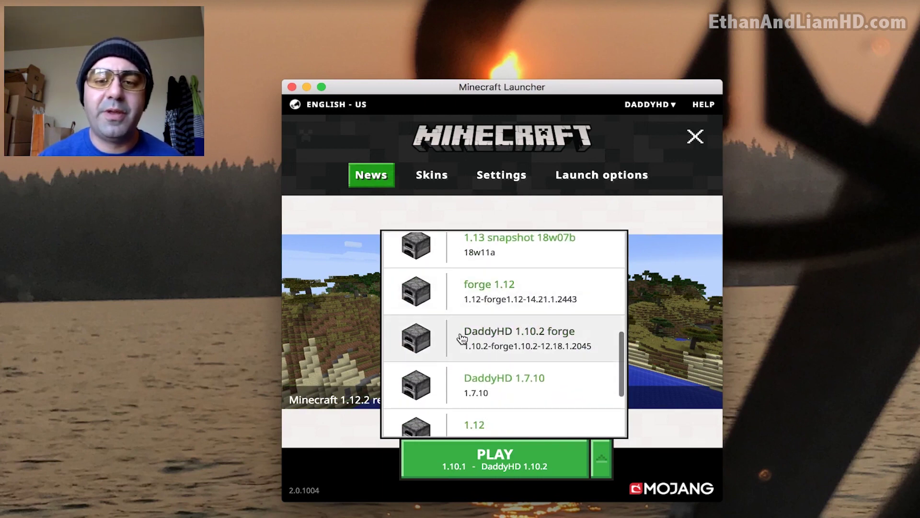
scroll(523, 341, down, 3)
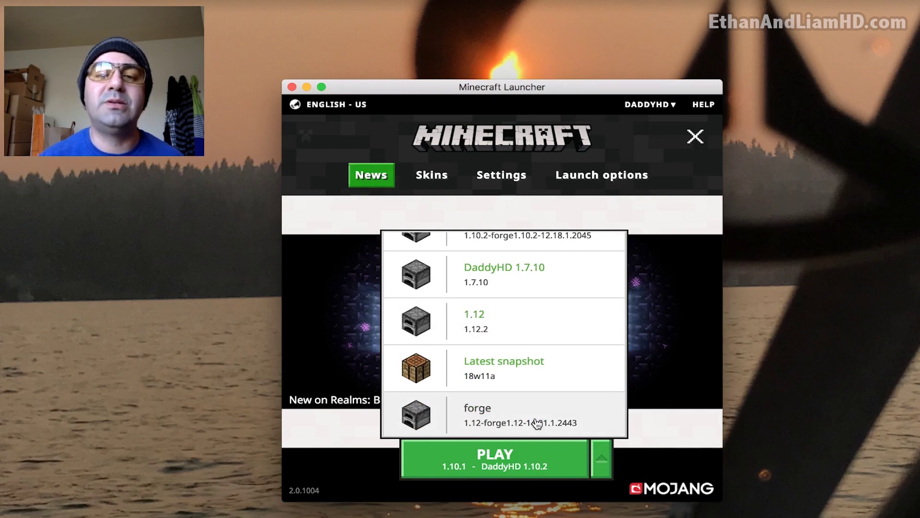
scroll(537, 423, up, 5)
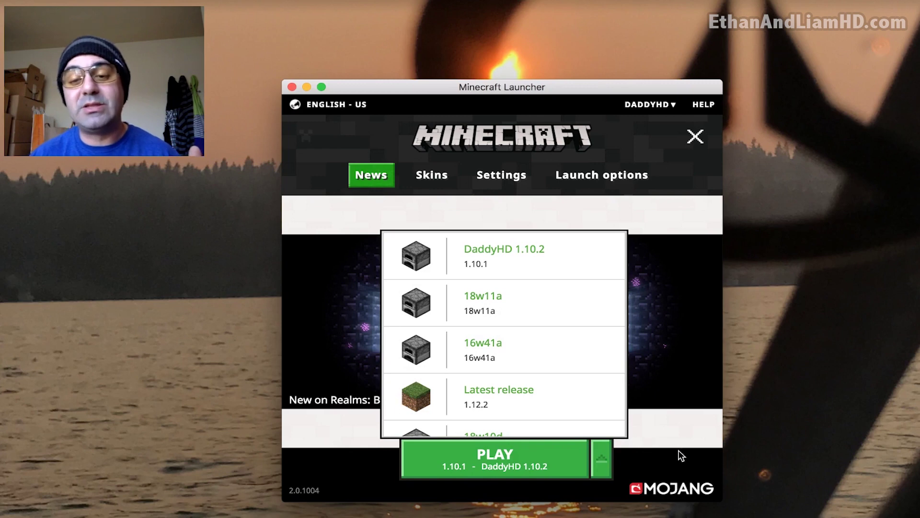
click(666, 447)
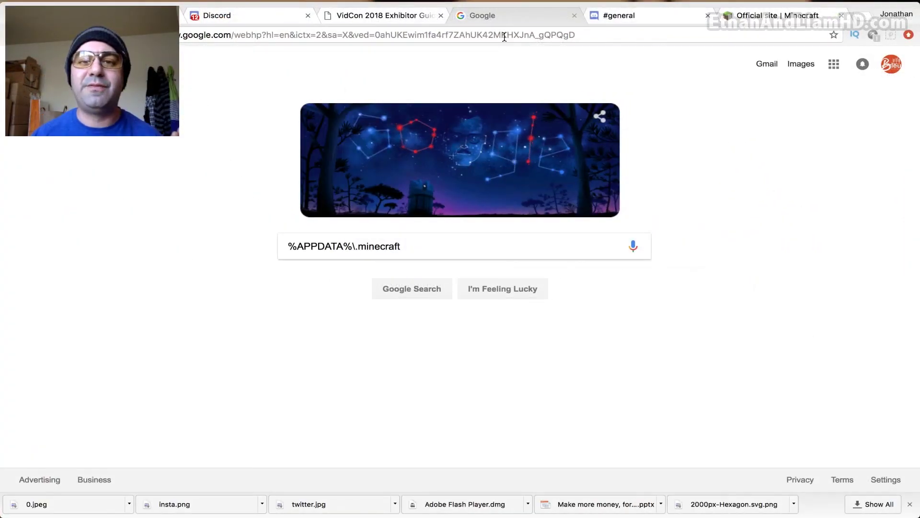
Step: Search the web for "minecraft forge" in the browser and open the files.minecraftforge.net downloads page
click(504, 36)
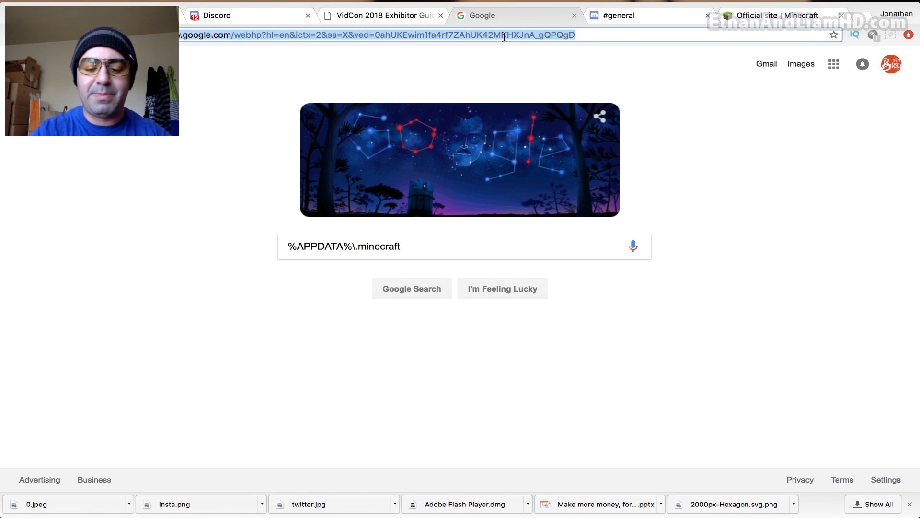
text(minecraft)
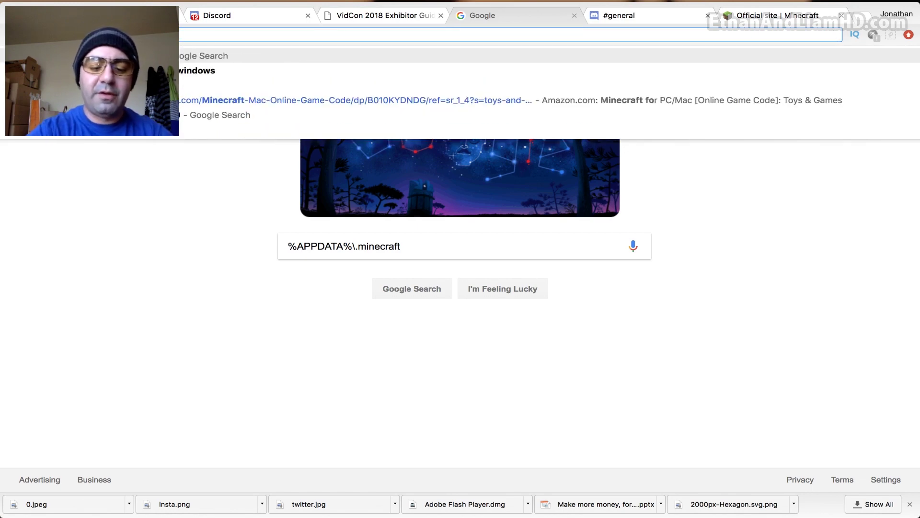
text( forge)
key(Return)
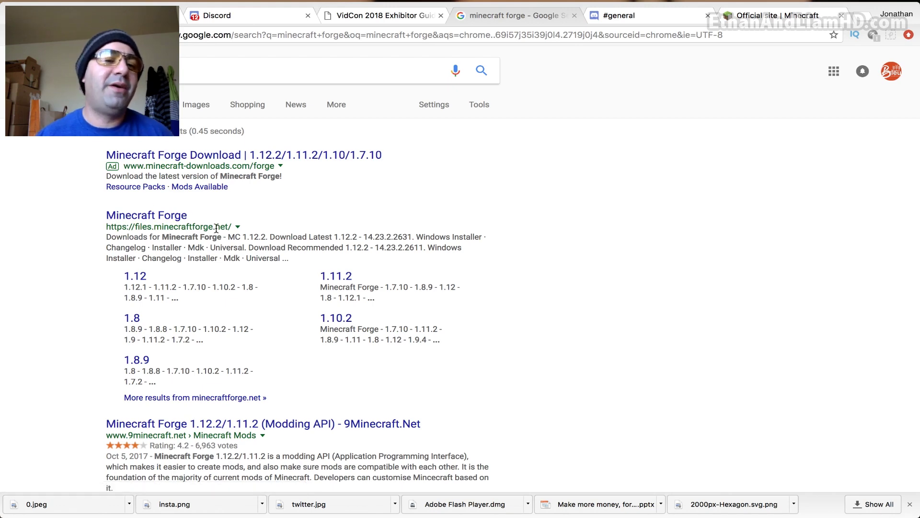
click(171, 219)
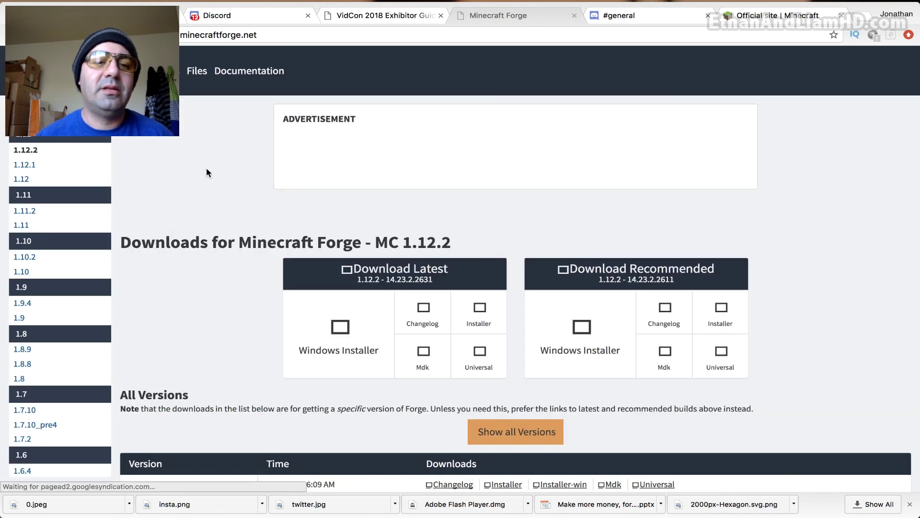
key(super+bracketleft)
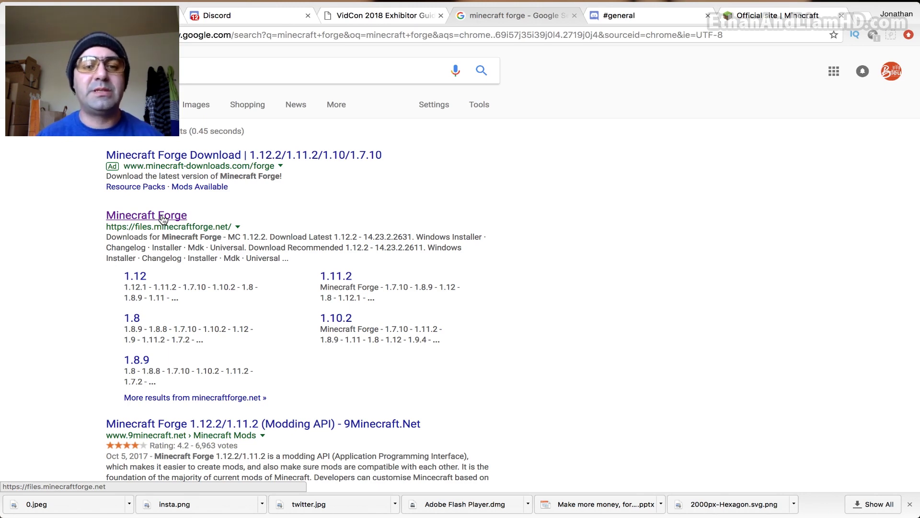
click(162, 219)
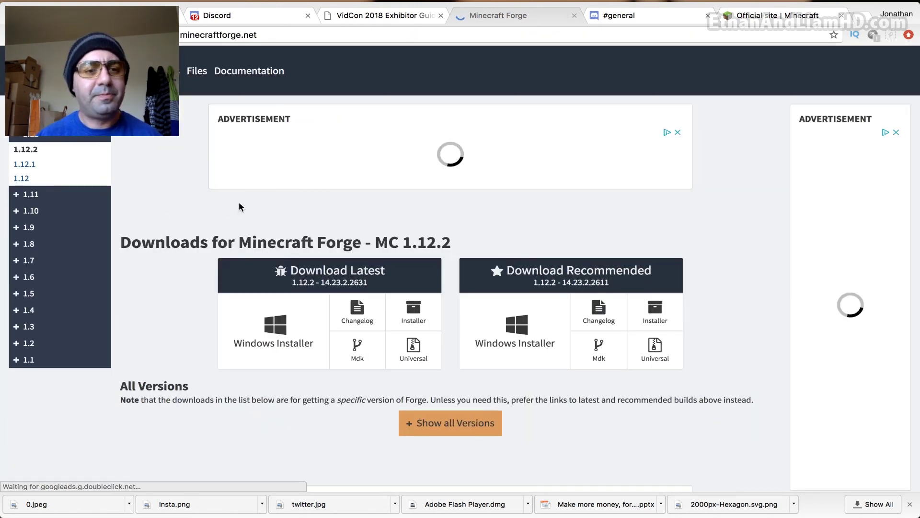
Step: Download the non-Windows installer of Forge for Minecraft 1.10, skipping the advertisement page and keeping the flagged jar file
click(40, 213)
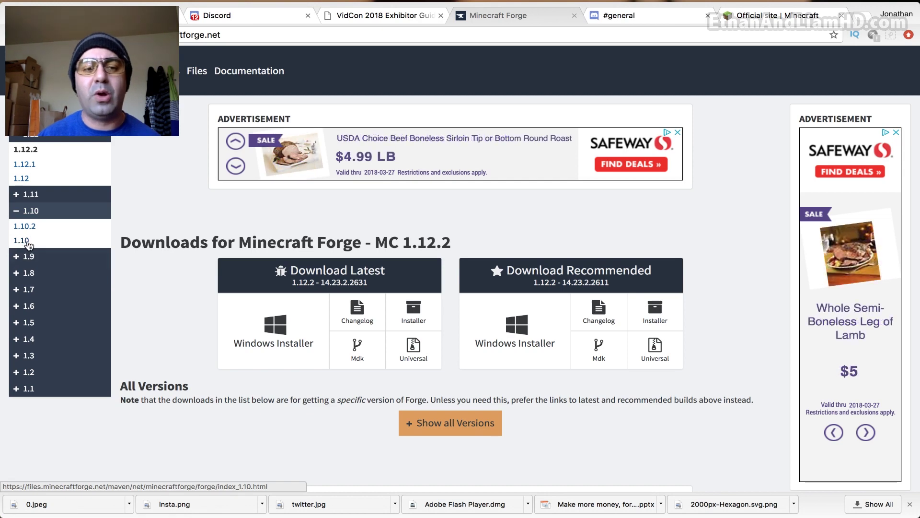
click(28, 243)
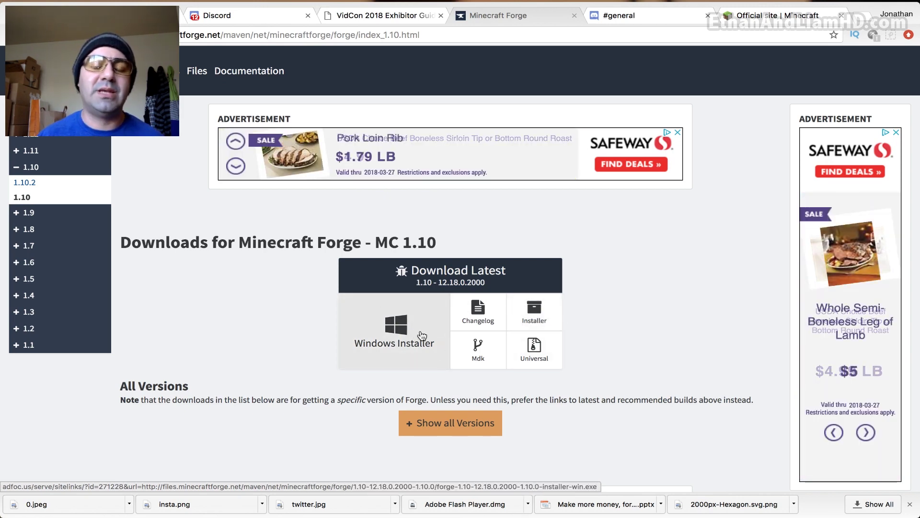
click(535, 312)
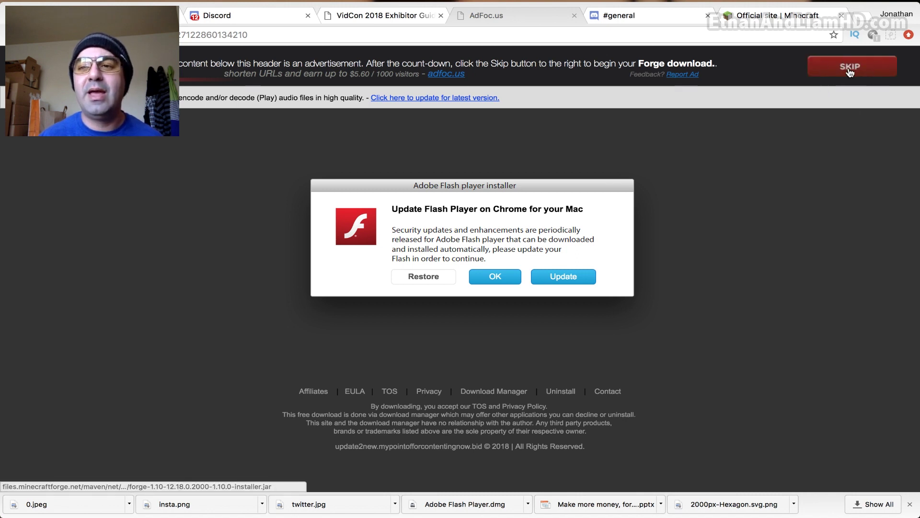
click(851, 70)
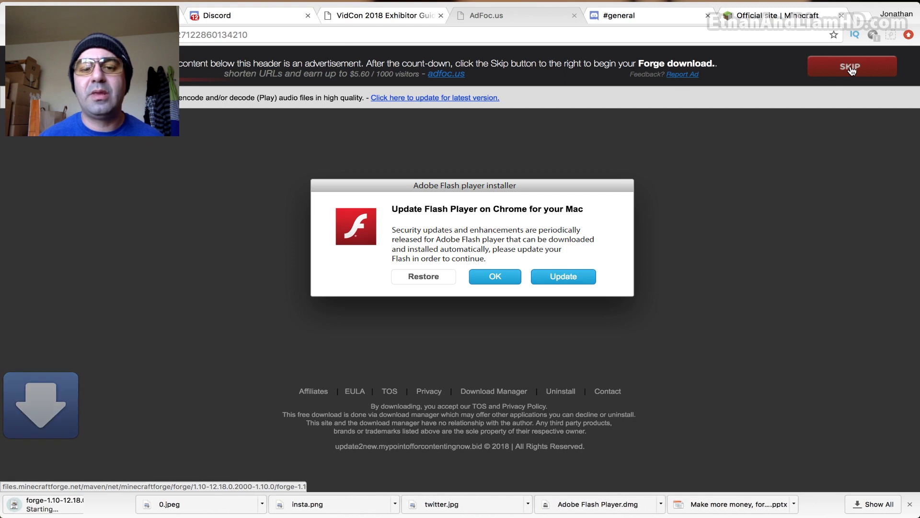
mouse_move(50, 513)
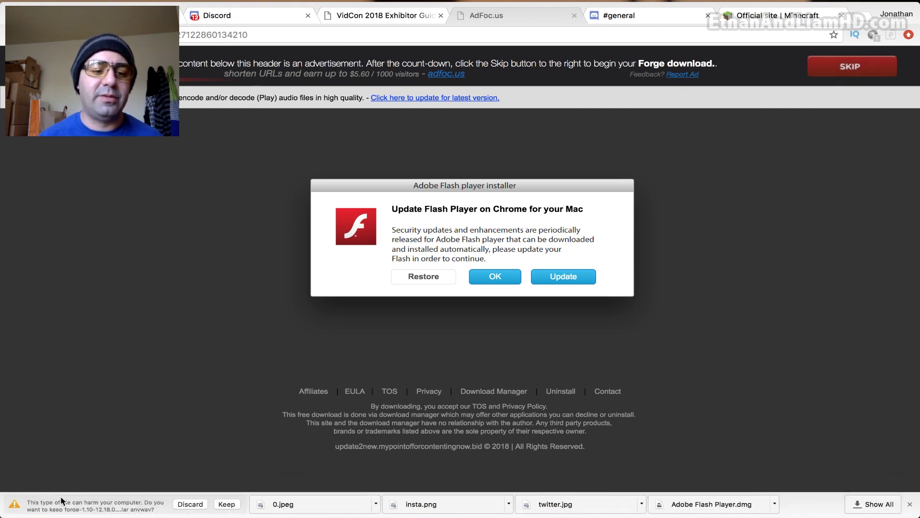
click(229, 504)
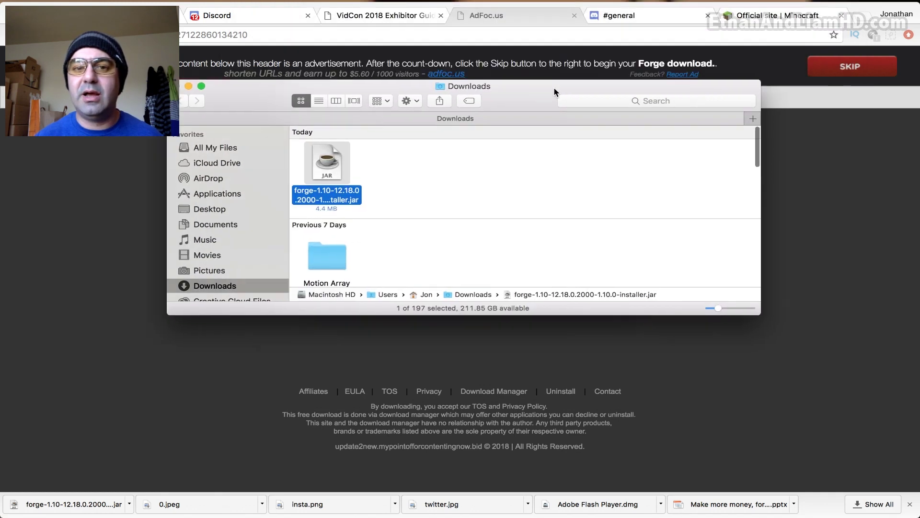
Step: Move the Downloads folder window aside, close it, and close the AdFoc.us advertisement page
drag(554, 91, 489, 103)
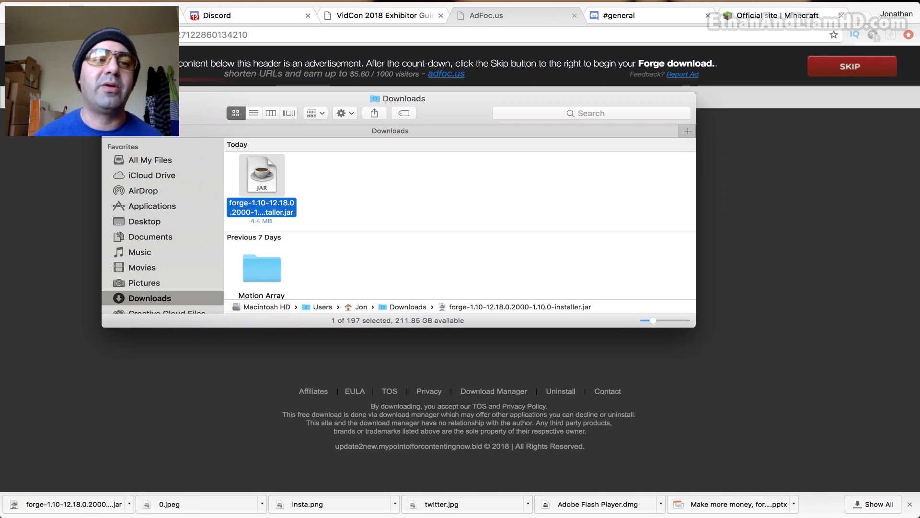
key(super+w)
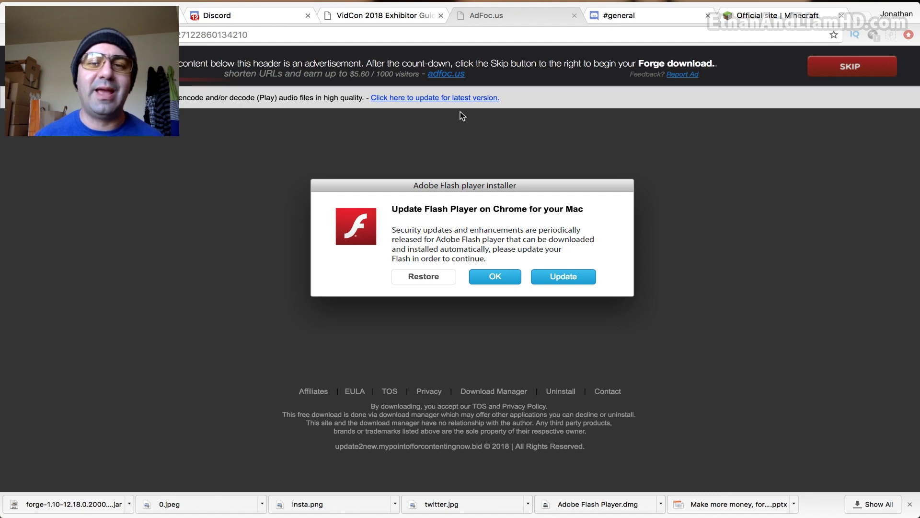
click(574, 16)
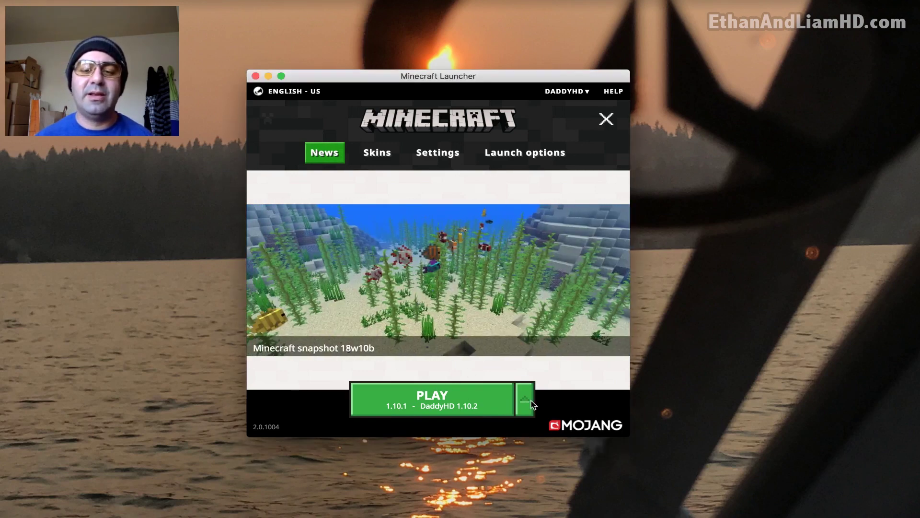
Step: Select the "DaddyHD 1.10.2" profile in the Minecraft Launcher and start the game with it
click(523, 403)
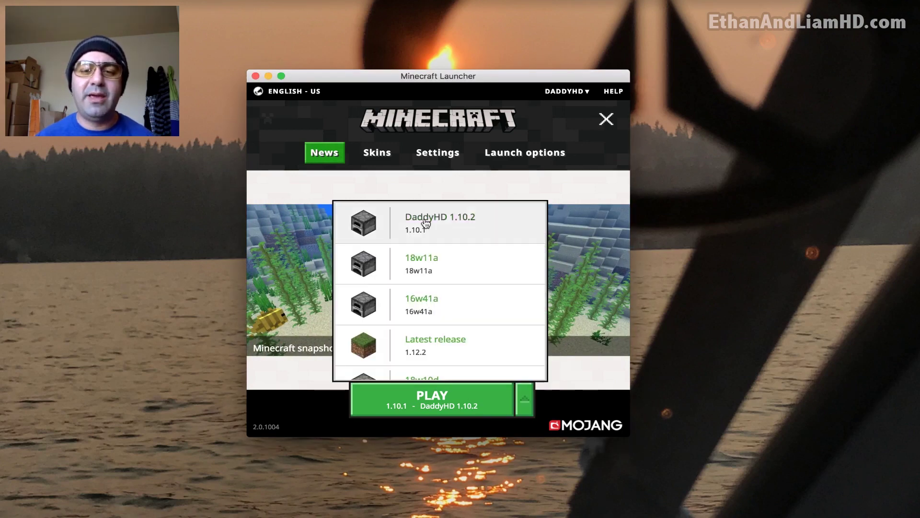
click(483, 237)
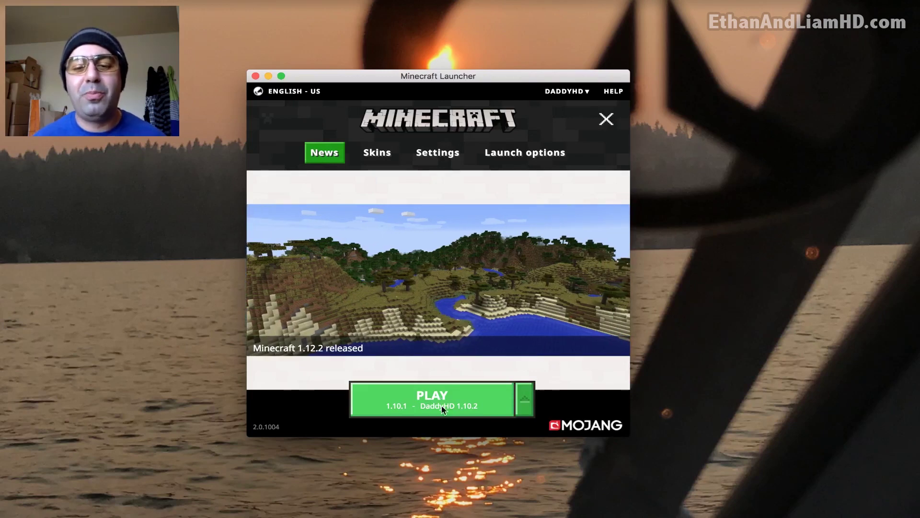
click(429, 405)
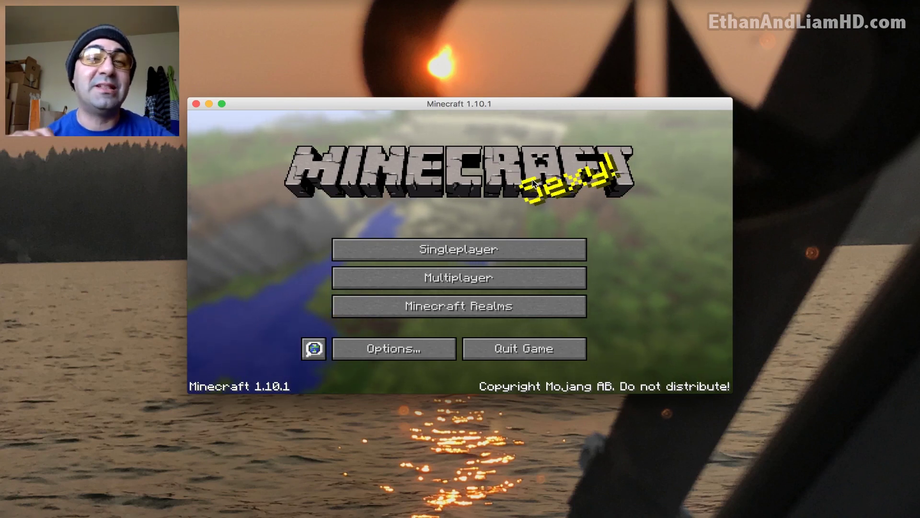
Step: Create a new singleplayer world named "New World" in Survival mode
click(493, 248)
scroll(487, 240, down, 5)
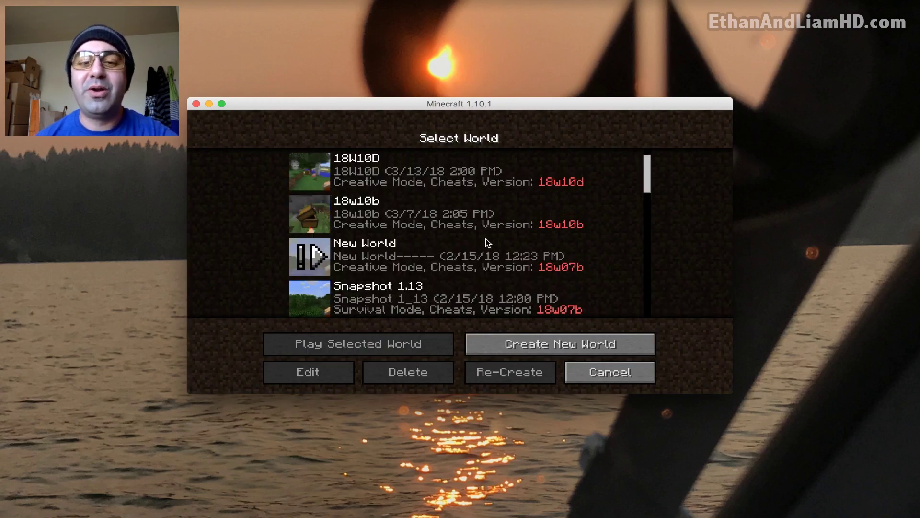
scroll(487, 240, up, 5)
click(540, 343)
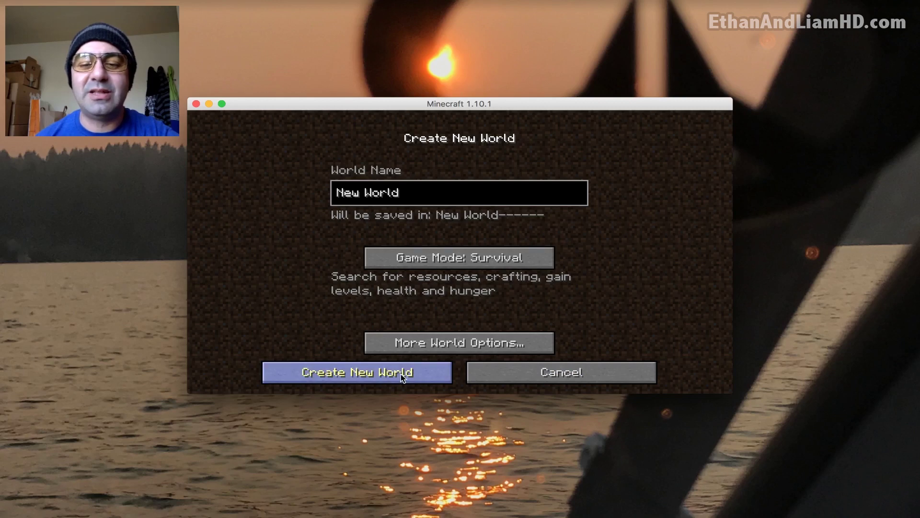
click(386, 376)
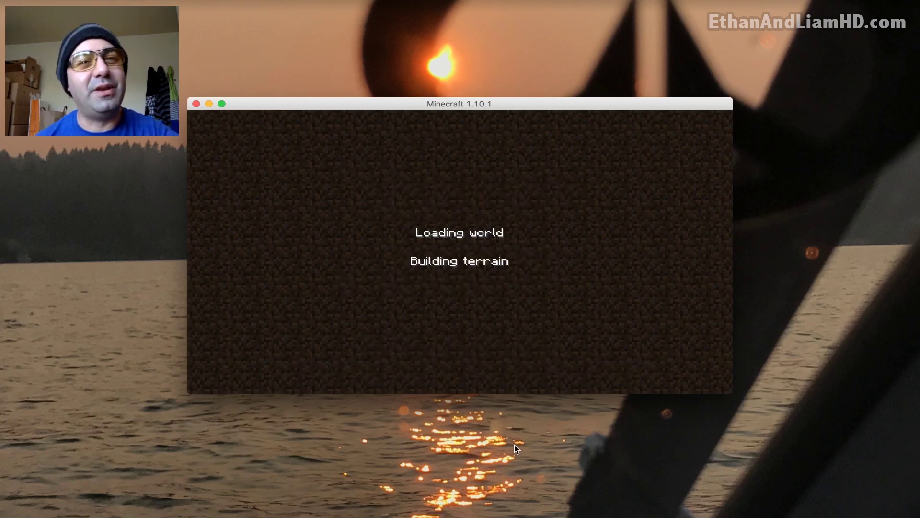